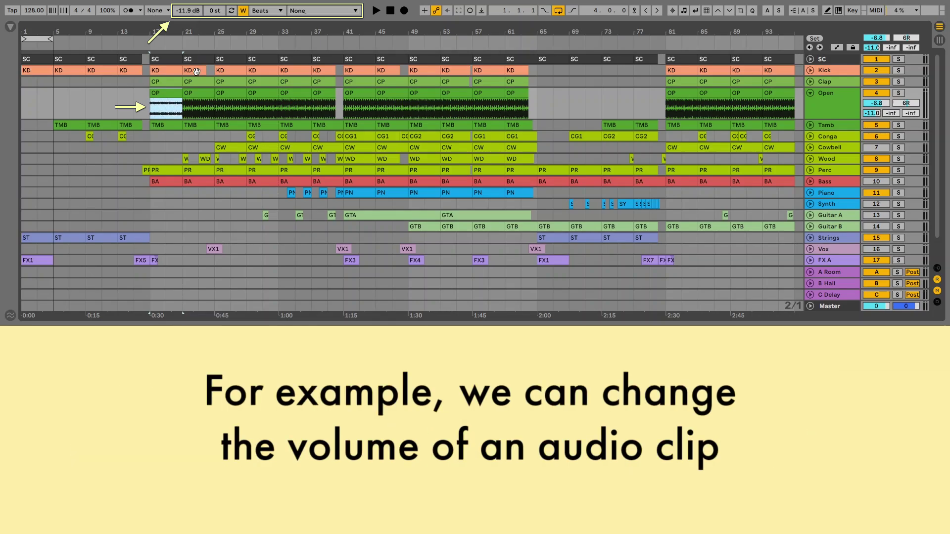
Raise the Open clip's gain to -3.8 dB, warp it as Tones, and apply the Swing MPC 3000 groove.
{"action": "left_click_drag", "start_coordinate": [207, 14], "coordinate": [207, 14]}
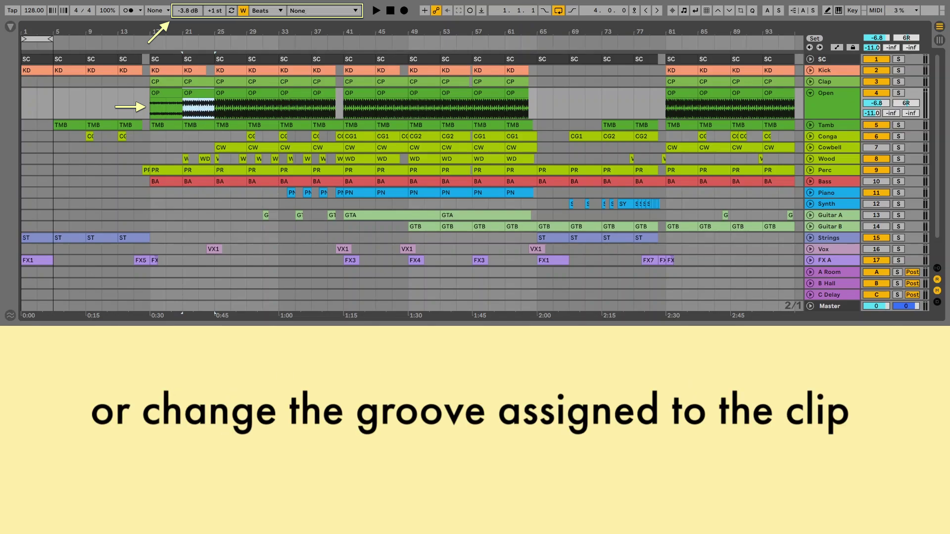
{"action": "left_click", "coordinate": [260, 13]}
{"action": "left_click", "coordinate": [267, 31]}
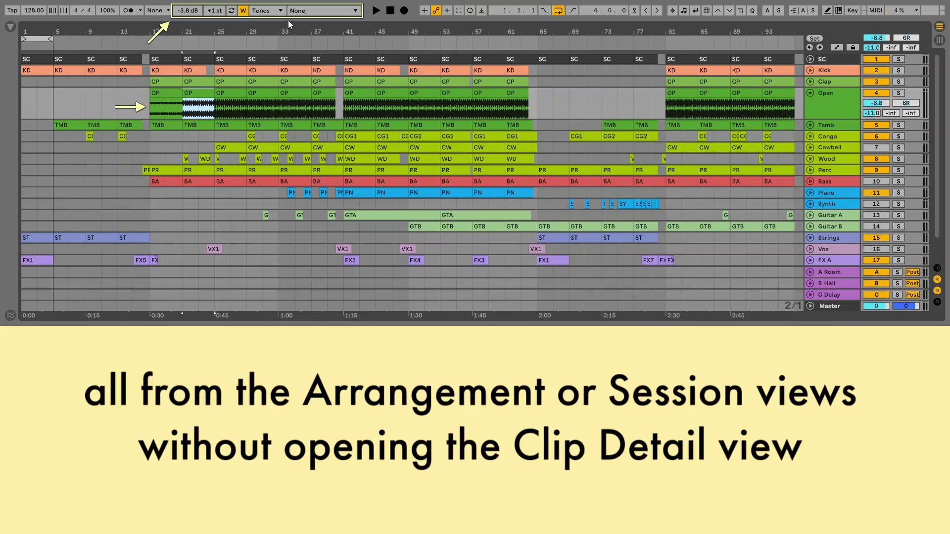
{"action": "left_click", "coordinate": [302, 13]}
{"action": "left_click", "coordinate": [307, 42]}
Apply the Swing MPC 3000 groove to the Open clip at bar 25 too.
{"action": "left_click", "coordinate": [233, 94]}
{"action": "left_click", "coordinate": [309, 11]}
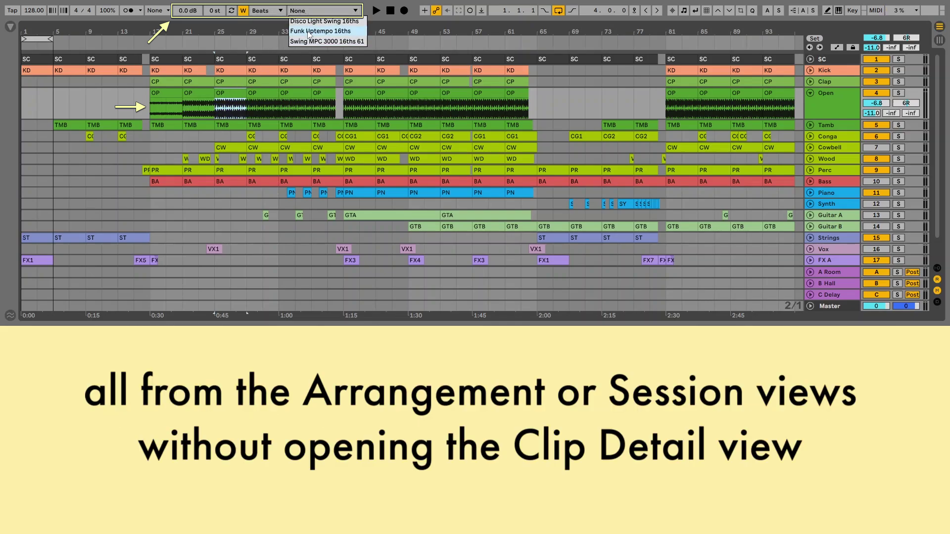
{"action": "left_click", "coordinate": [307, 41]}
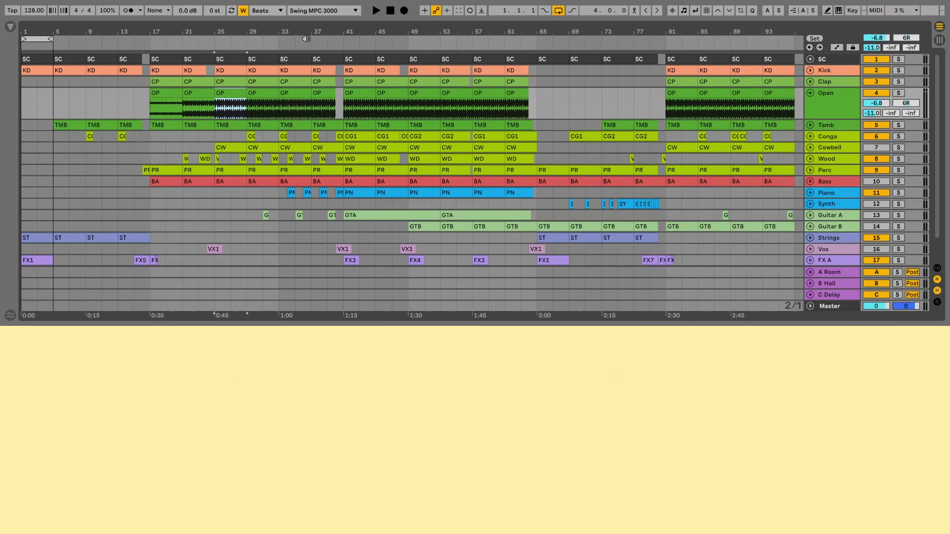
{"action": "left_click", "coordinate": [768, 10]}
{"action": "left_click", "coordinate": [769, 14]}
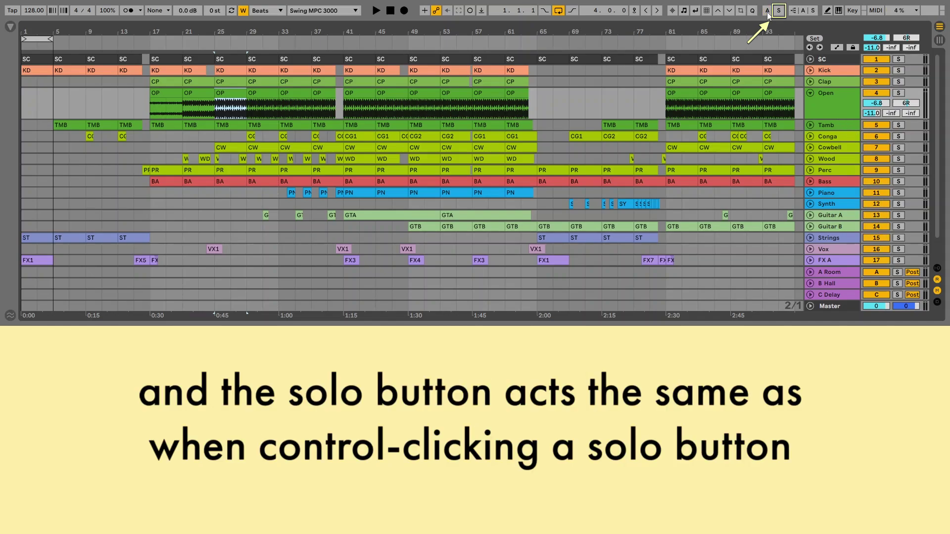
{"action": "left_click", "coordinate": [898, 70]}
{"action": "left_click", "coordinate": [898, 82], "text": "ctrl"}
{"action": "left_click", "coordinate": [900, 93], "text": "ctrl"}
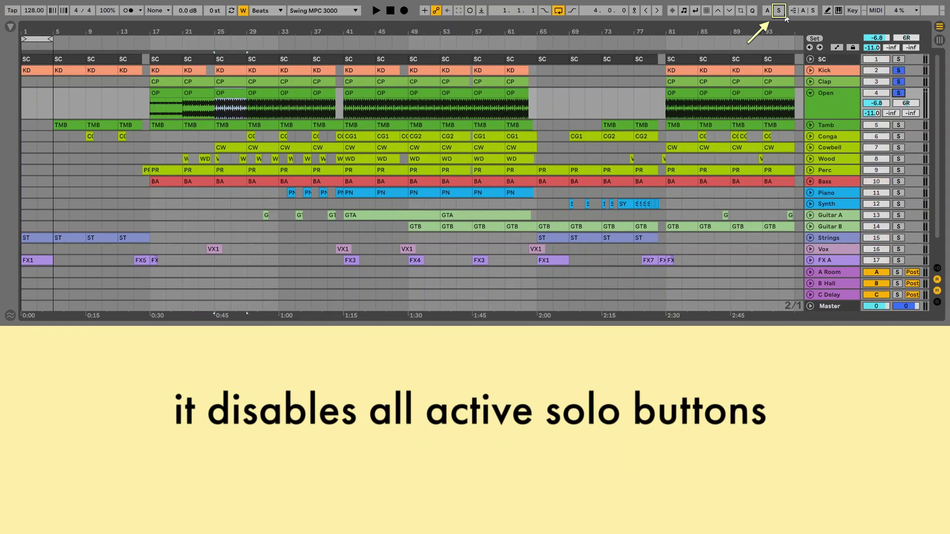
{"action": "left_click", "coordinate": [779, 12]}
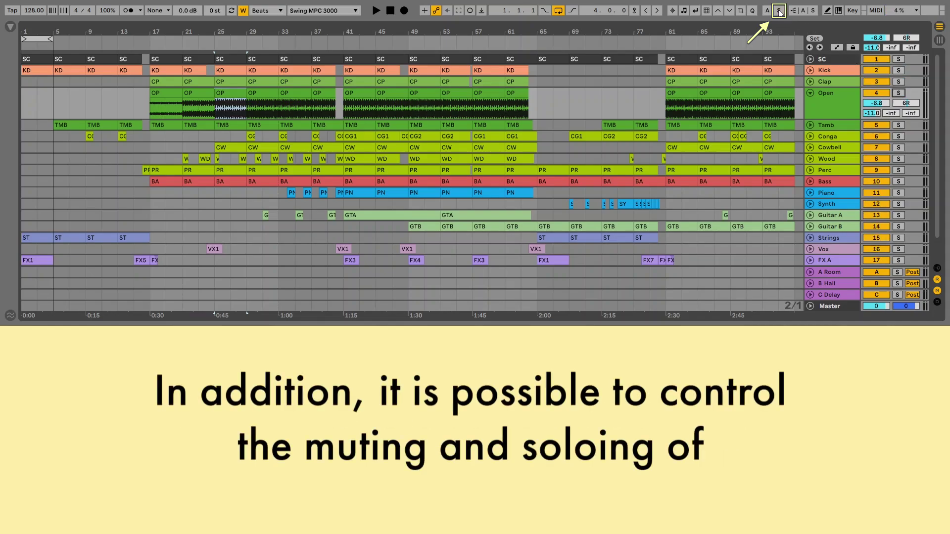
{"action": "left_click", "coordinate": [803, 12]}
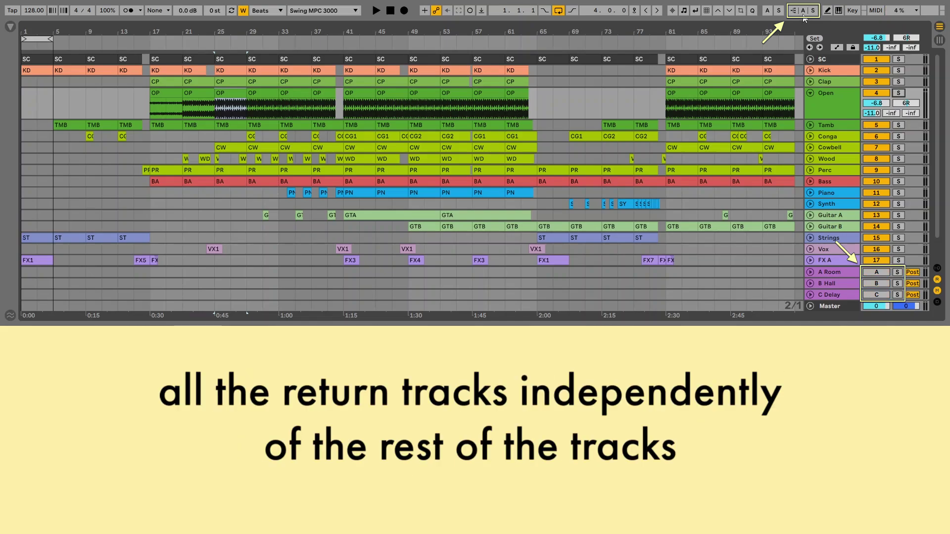
{"action": "left_click", "coordinate": [804, 14]}
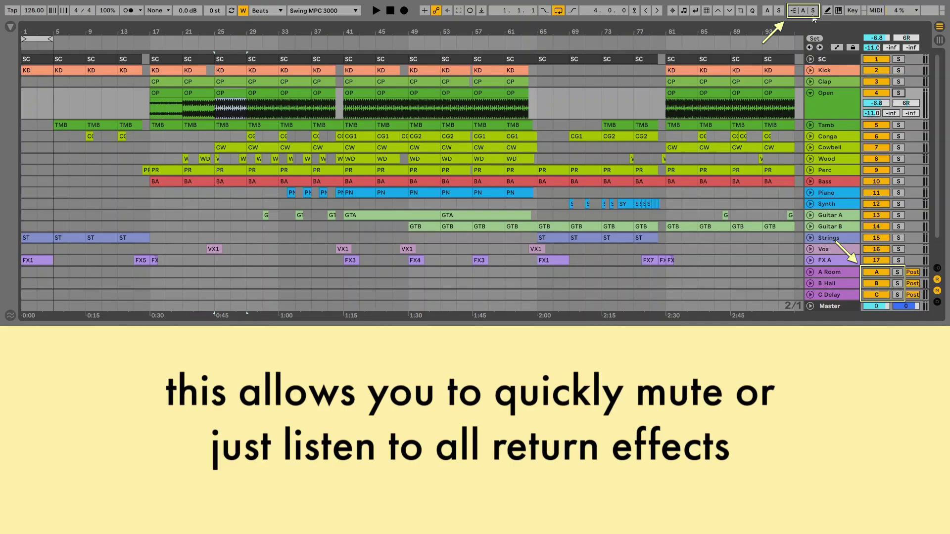
{"action": "left_click", "coordinate": [813, 12]}
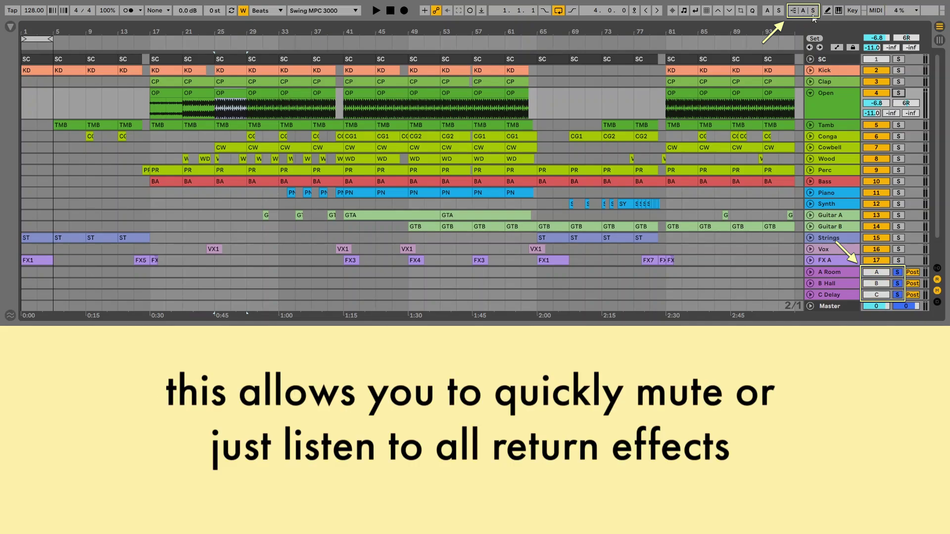
{"action": "left_click", "coordinate": [814, 18]}
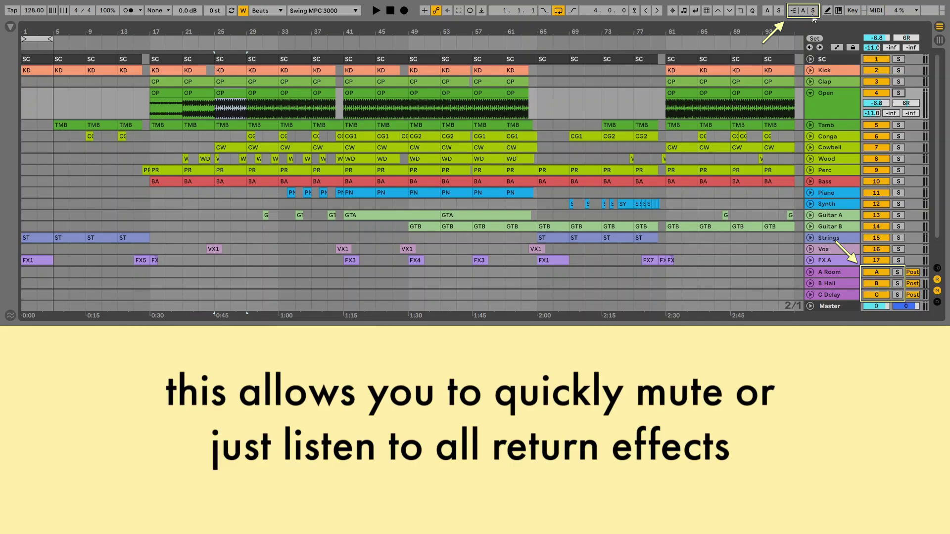
Step the loop region right four lengths, then back left to bars 17–21.
{"action": "left_click", "coordinate": [657, 10]}
{"action": "left_click", "coordinate": [657, 10]}
{"action": "left_click", "coordinate": [657, 10]}
{"action": "left_click", "coordinate": [657, 10]}
{"action": "left_click", "coordinate": [657, 10]}
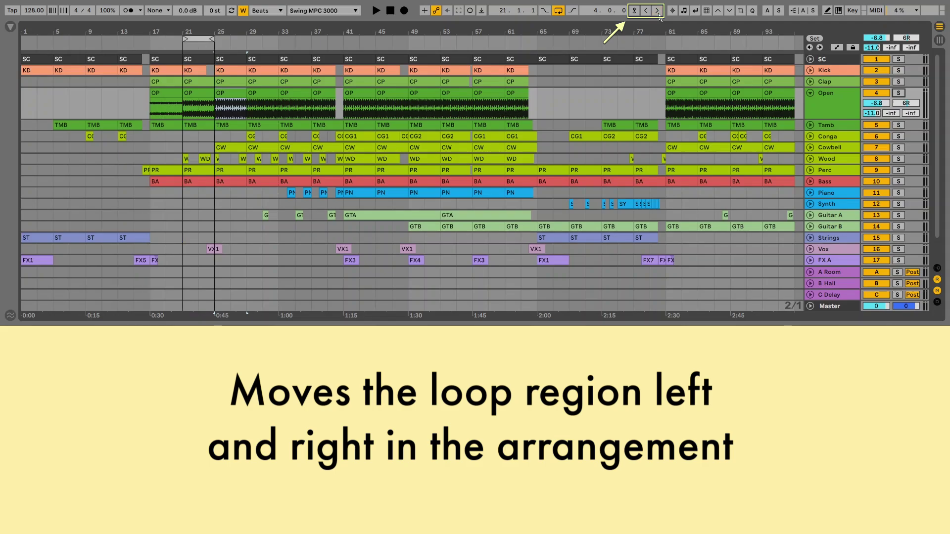
{"action": "left_click", "coordinate": [657, 10]}
{"action": "left_click", "coordinate": [657, 10]}
{"action": "left_click", "coordinate": [646, 11]}
{"action": "left_click", "coordinate": [647, 11]}
{"action": "left_click", "coordinate": [647, 11]}
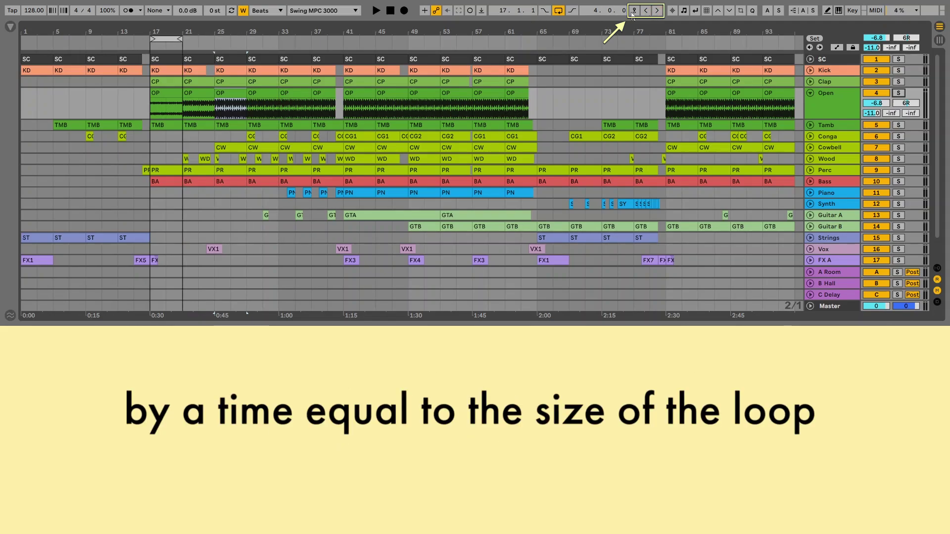
Enable Play Follows Loop, start playback, and step the loop to bar 37, then back to bars 29–33.
{"action": "left_click", "coordinate": [634, 10]}
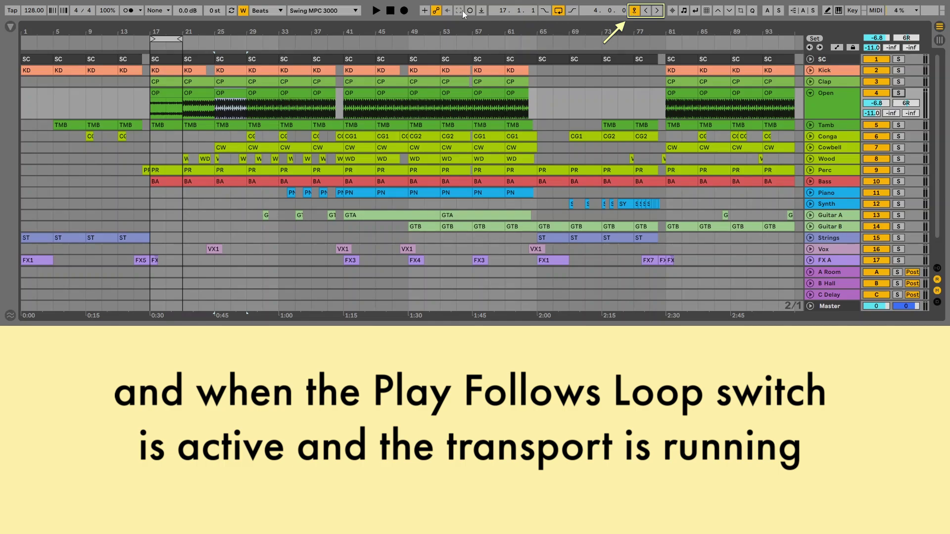
{"action": "key", "text": "space"}
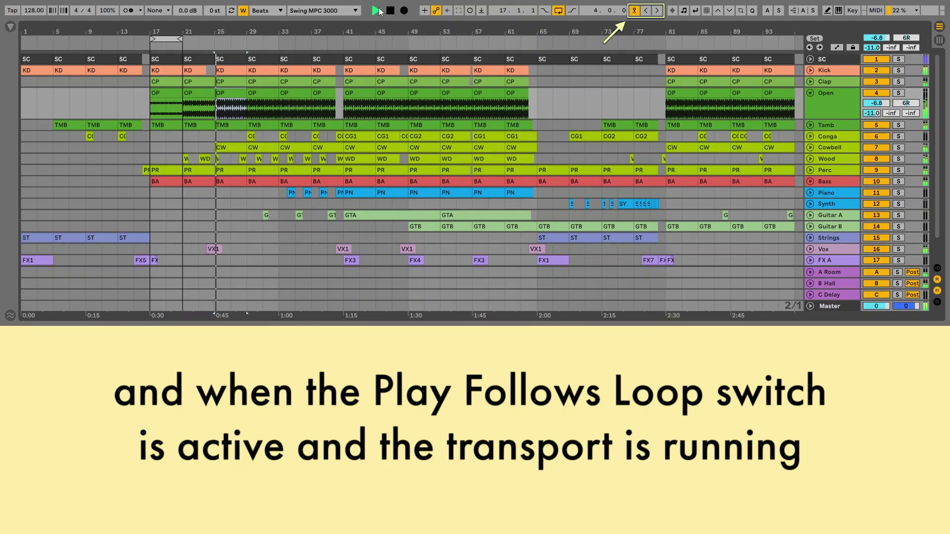
{"action": "left_click", "coordinate": [658, 11]}
{"action": "left_click", "coordinate": [657, 10]}
{"action": "left_click", "coordinate": [658, 10]}
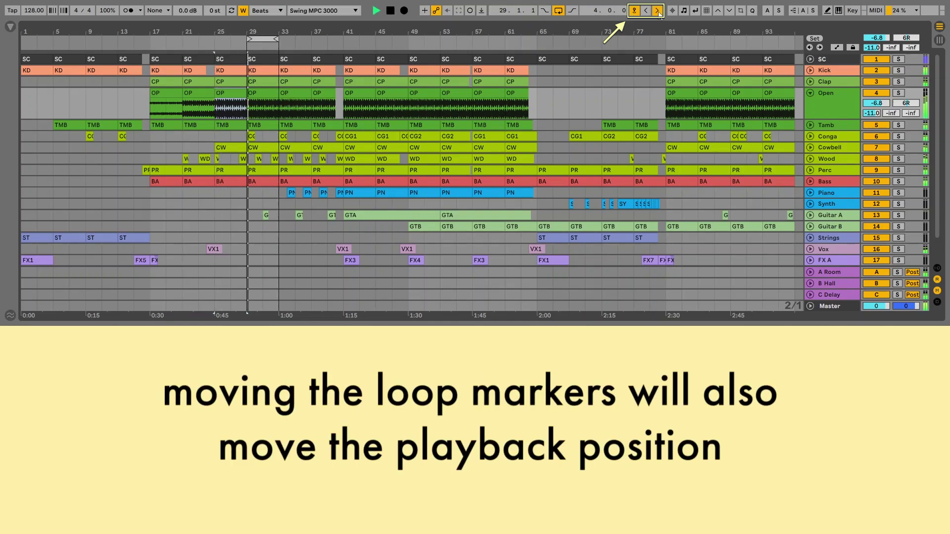
{"action": "left_click", "coordinate": [657, 11]}
{"action": "left_click", "coordinate": [658, 10]}
{"action": "left_click", "coordinate": [657, 10]}
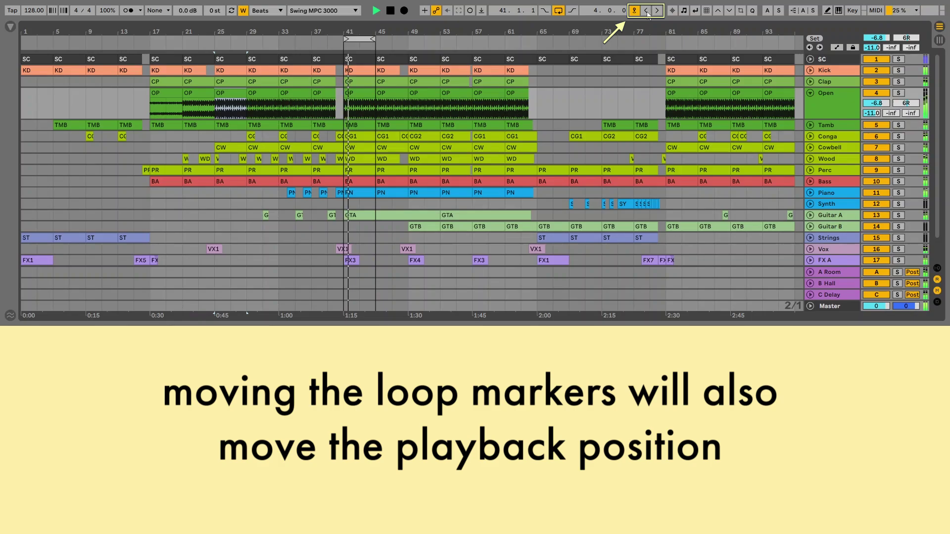
{"action": "left_click", "coordinate": [646, 10]}
{"action": "left_click", "coordinate": [647, 10]}
{"action": "left_click", "coordinate": [646, 11]}
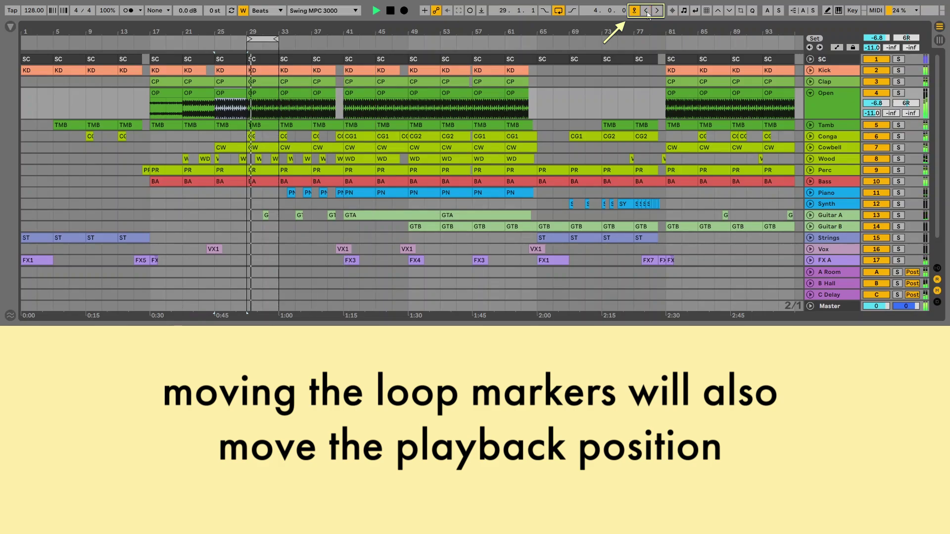
Stop playback, set the Open track's volume to -30.2 dB, then select the Cowbell track.
{"action": "left_click", "coordinate": [394, 10]}
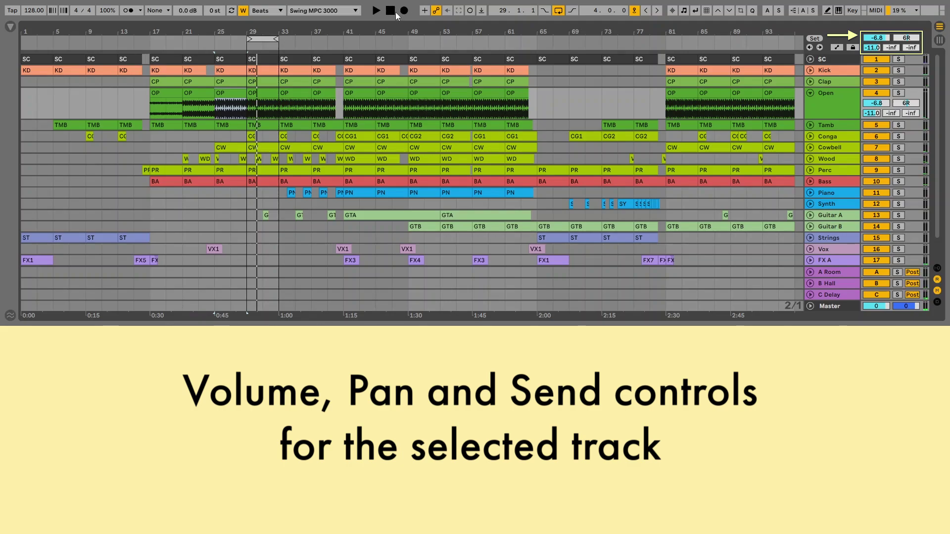
{"action": "left_click", "coordinate": [395, 11]}
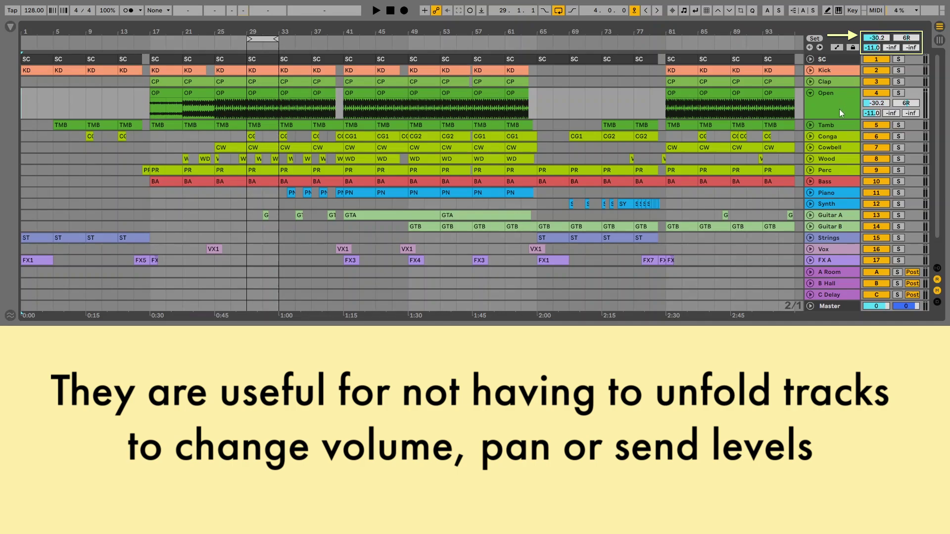
{"action": "left_click", "coordinate": [832, 144]}
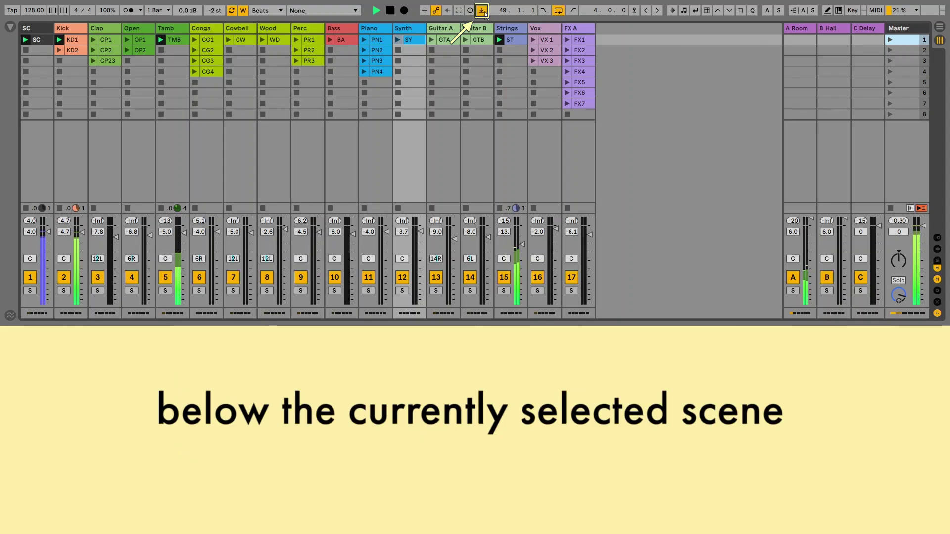
Capture the playing clips as scene 9, then launch BA and capture scene 10.
{"action": "left_click", "coordinate": [482, 10]}
{"action": "left_click", "coordinate": [329, 39]}
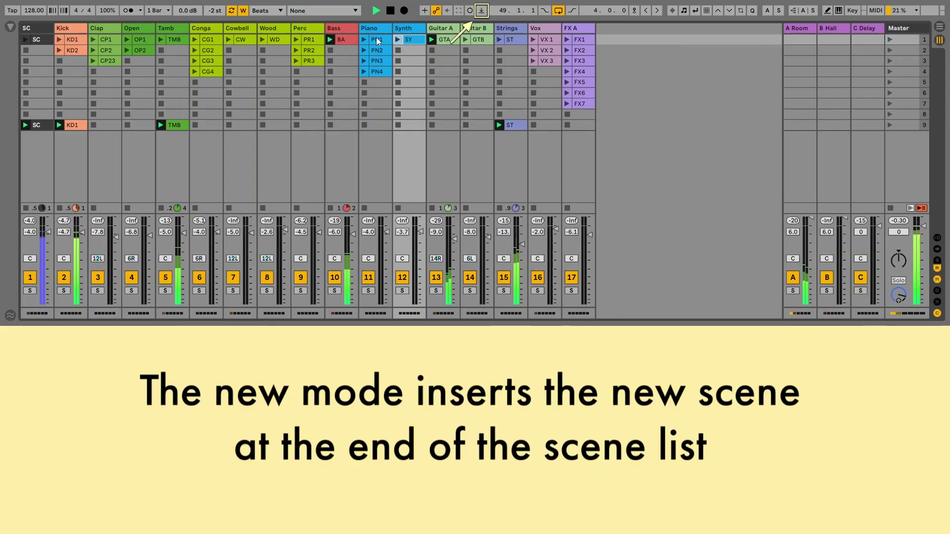
{"action": "left_click", "coordinate": [482, 10]}
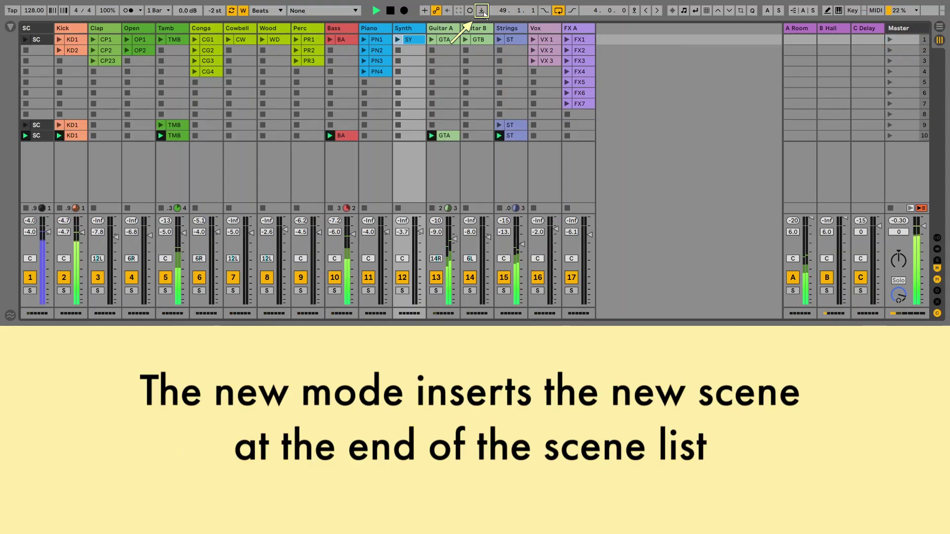
Stop the Strings clip, launch CW and WD, and capture them as scene 11.
{"action": "left_click", "coordinate": [500, 56]}
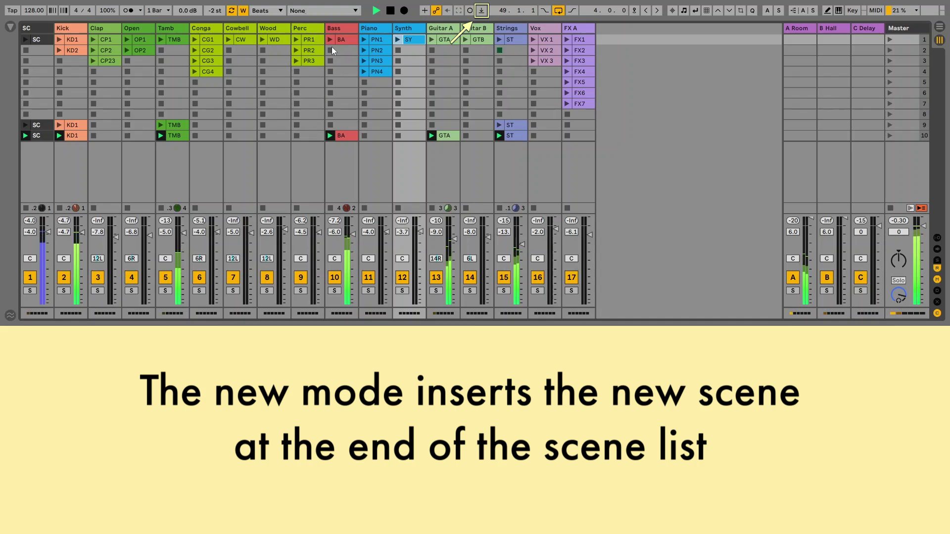
{"action": "left_click", "coordinate": [263, 40]}
{"action": "left_click", "coordinate": [228, 39]}
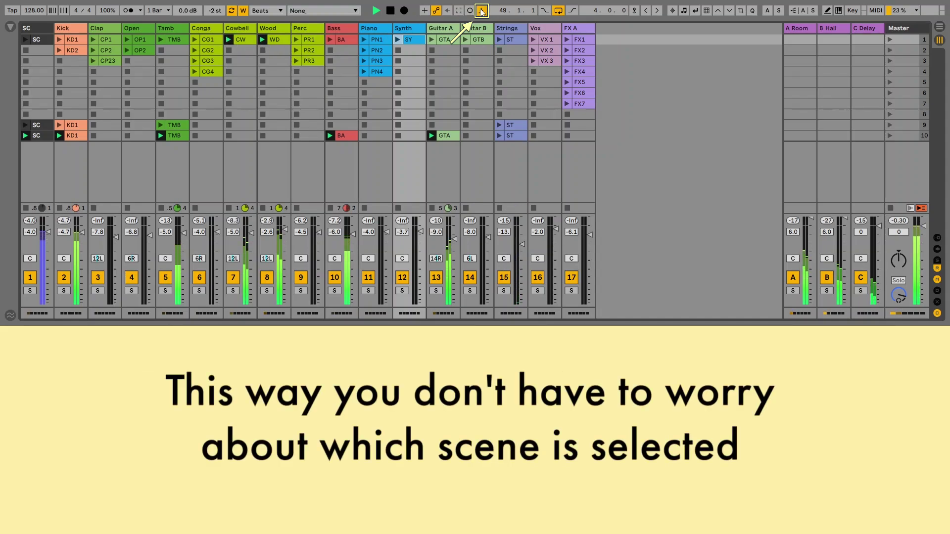
{"action": "key", "text": "super+shift+i"}
Launch TMB and OP2 for scene 12, then CP2 and CG2 for scene 13.
{"action": "left_click", "coordinate": [162, 40]}
{"action": "left_click", "coordinate": [127, 49]}
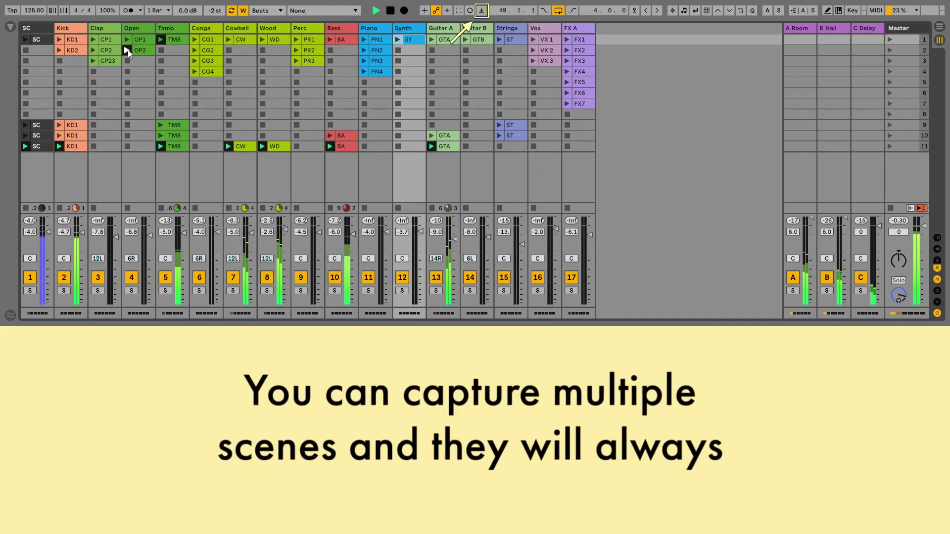
{"action": "left_click", "coordinate": [481, 10]}
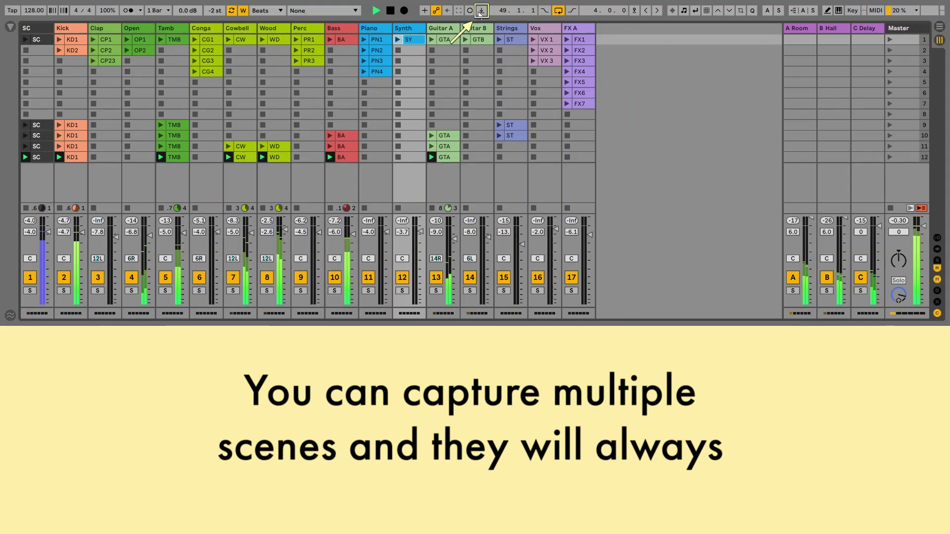
{"action": "left_click", "coordinate": [92, 49]}
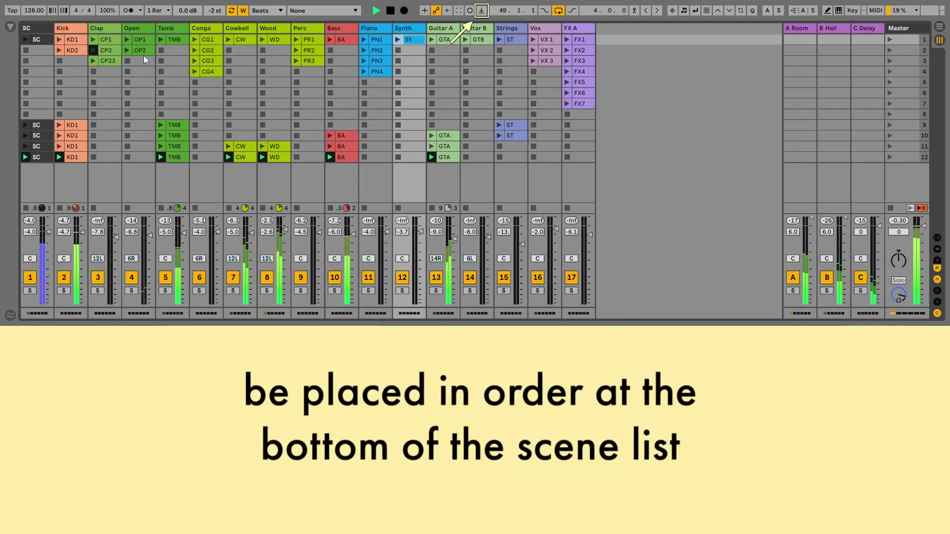
{"action": "left_click", "coordinate": [195, 50]}
{"action": "left_click", "coordinate": [481, 10]}
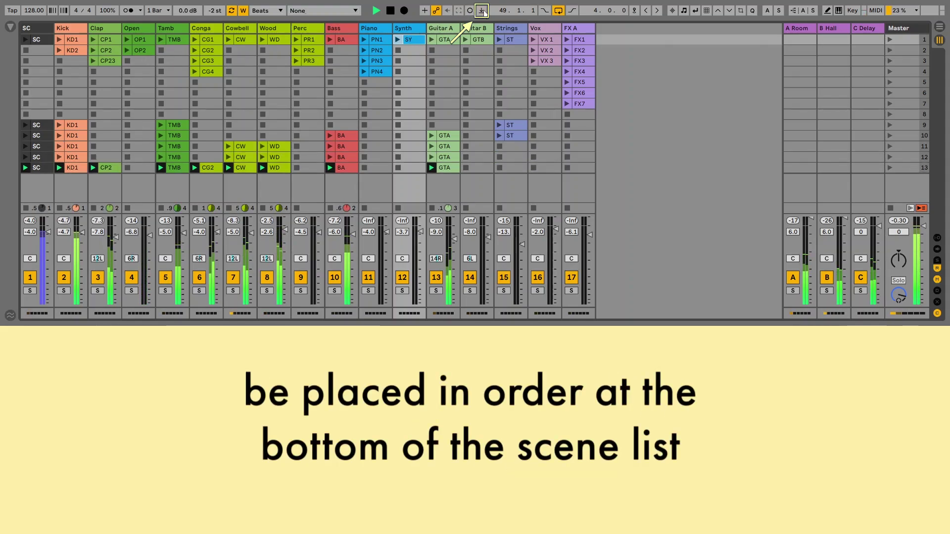